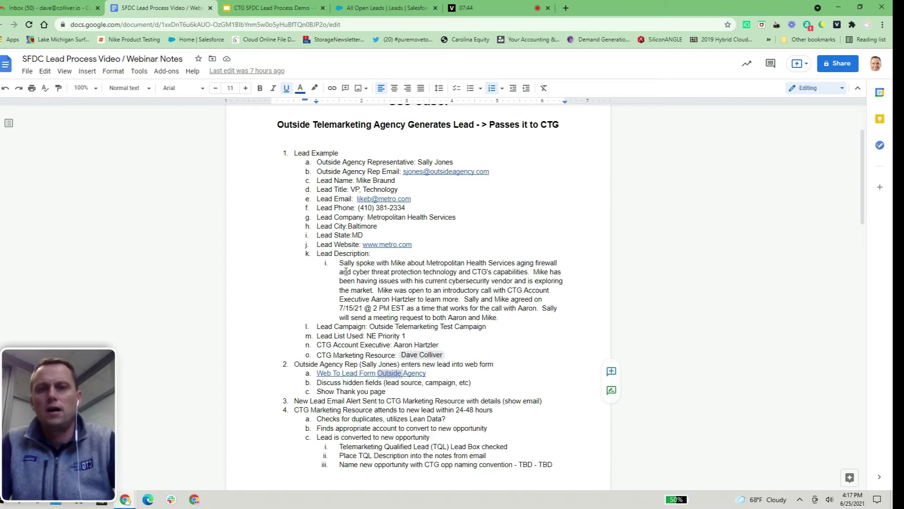
# - Open the Web To Lead Form Outside Agency page linked in the notes and review its form fields
pyautogui.click(358, 344)
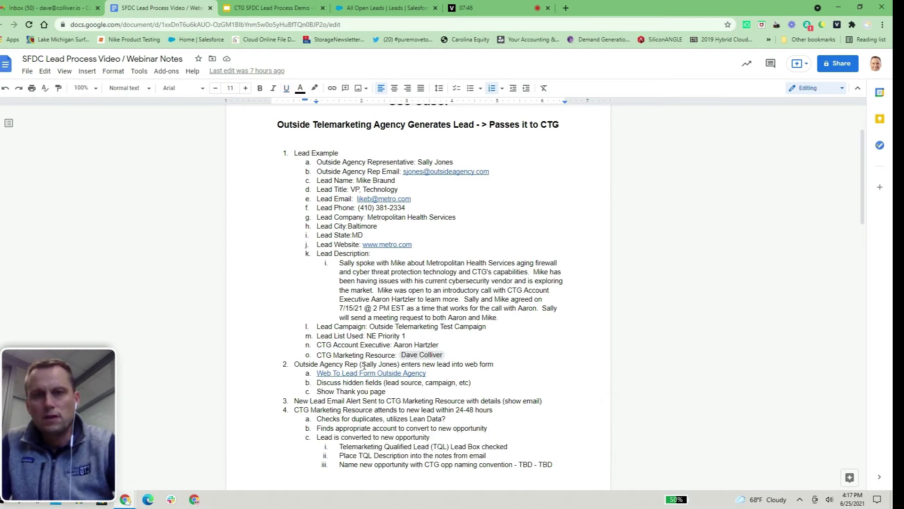
pyautogui.click(405, 375)
pyautogui.click(372, 394)
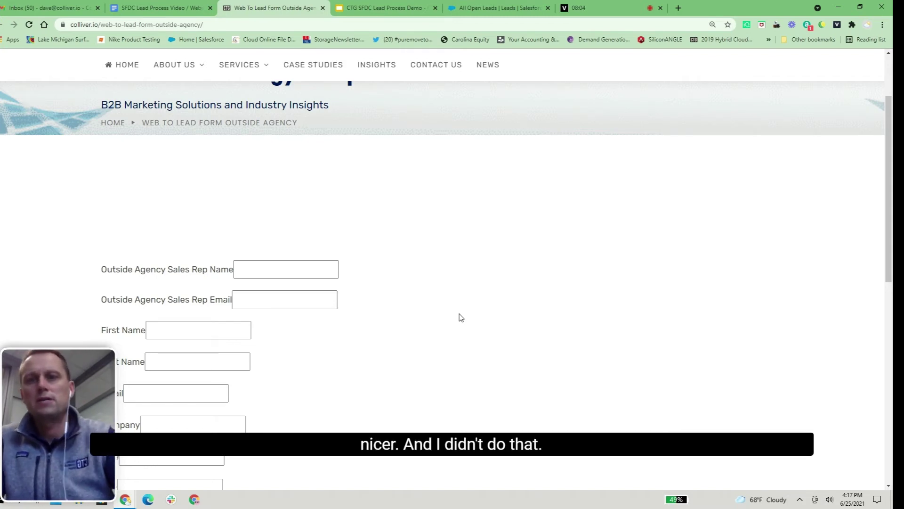
pyautogui.scroll(-3, 461, 318)
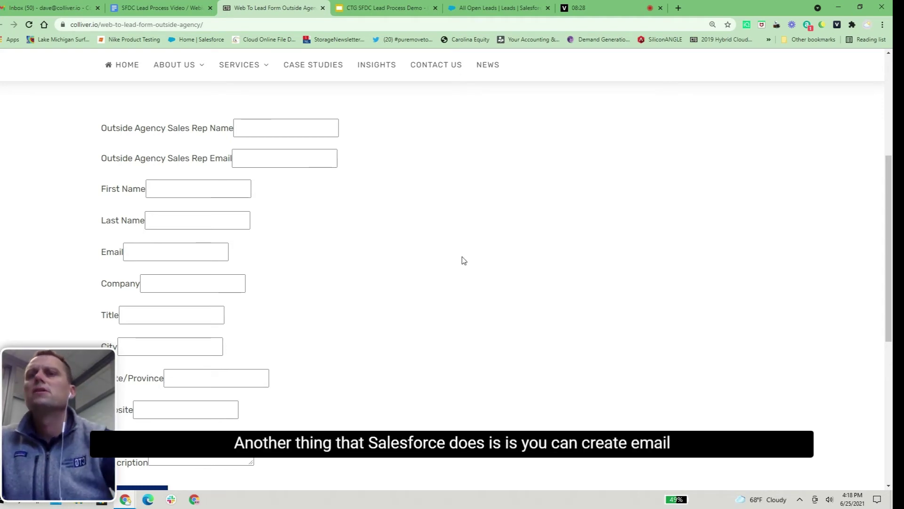
# - Switch to Gmail and open the Outside Agency New Meeting Set Alert email for Metropolitan Health Services
pyautogui.click(61, 7)
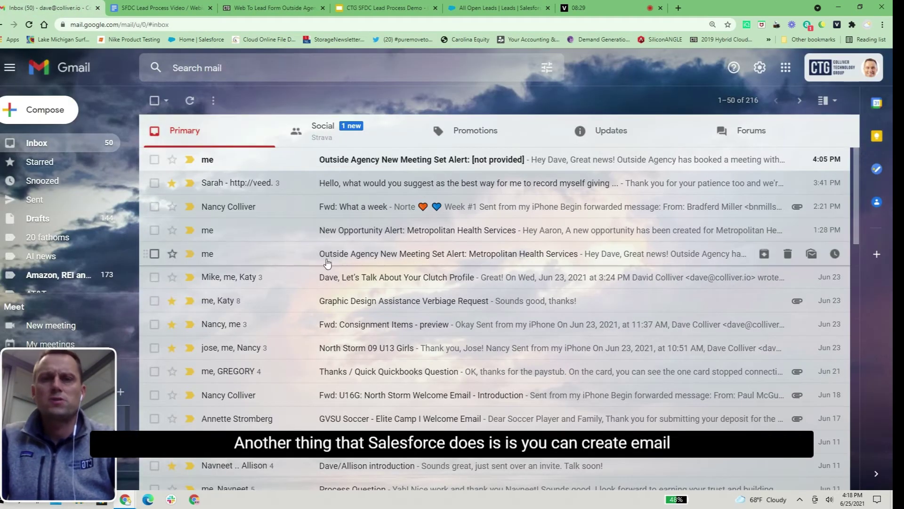
pyautogui.click(402, 253)
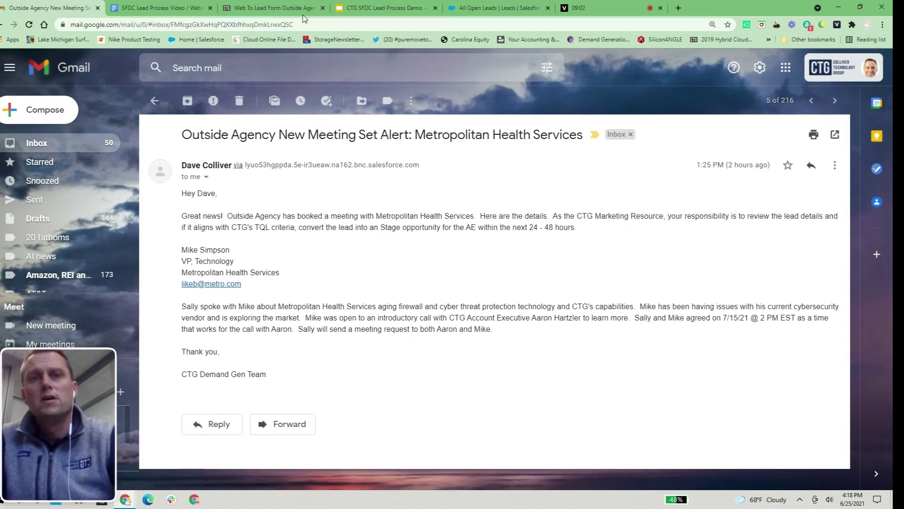
# - Switch to Salesforce and inspect the details of the Metropolitan Health Services lead in the open leads list
pyautogui.click(458, 9)
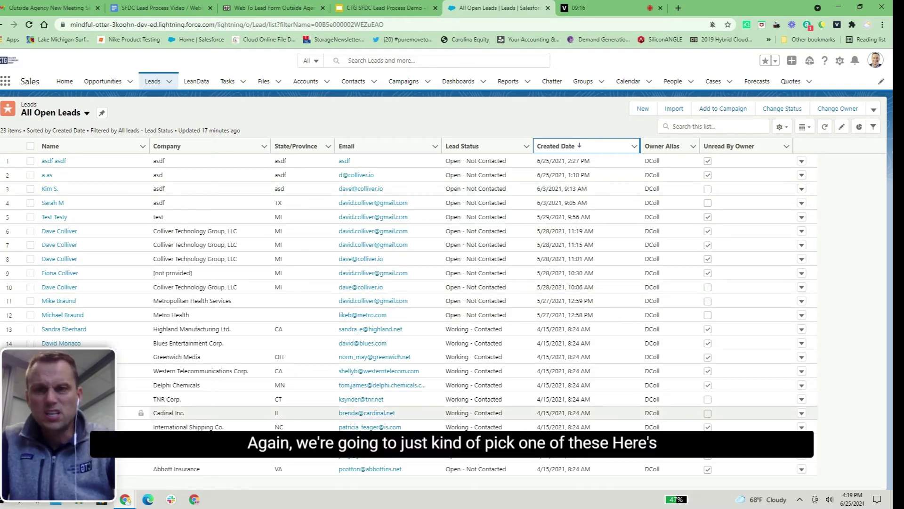
pyautogui.click(65, 301)
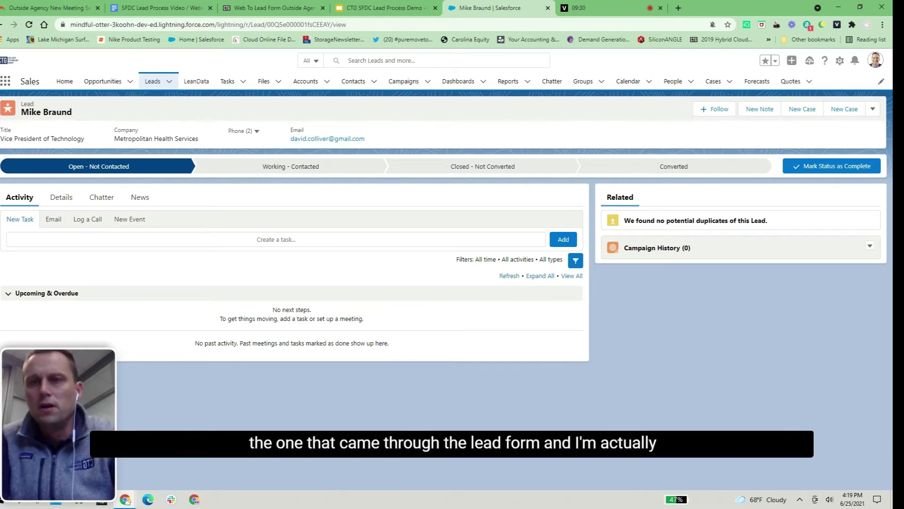
pyautogui.click(61, 198)
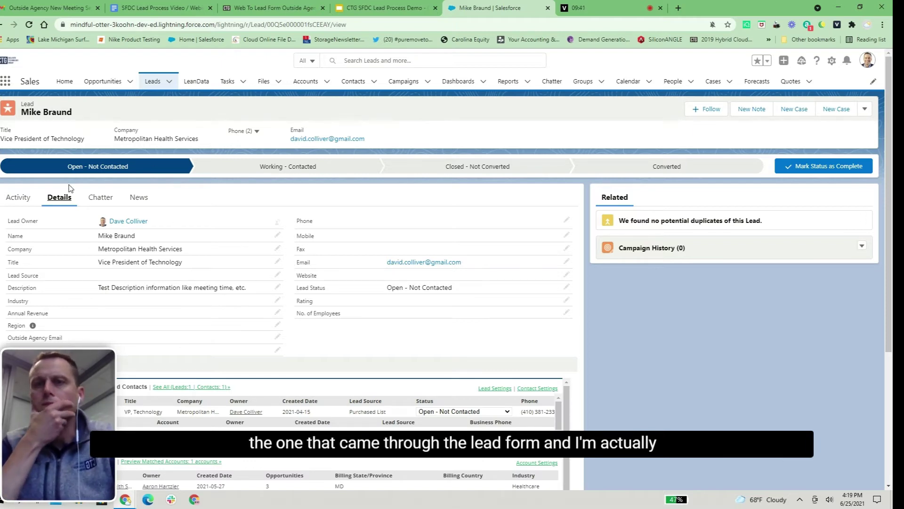
pyautogui.click(23, 198)
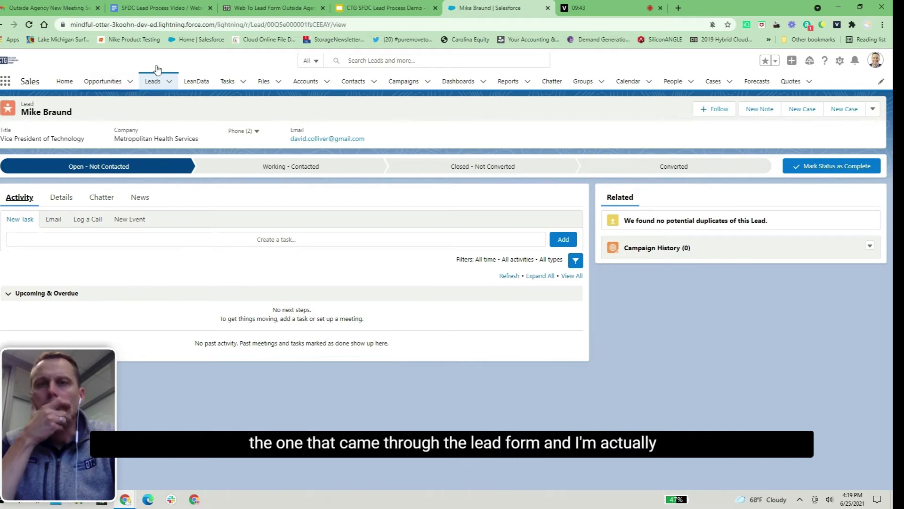
# - Return to the All Open Leads list and open the details of the newest lead, whose company is not provided
pyautogui.click(170, 83)
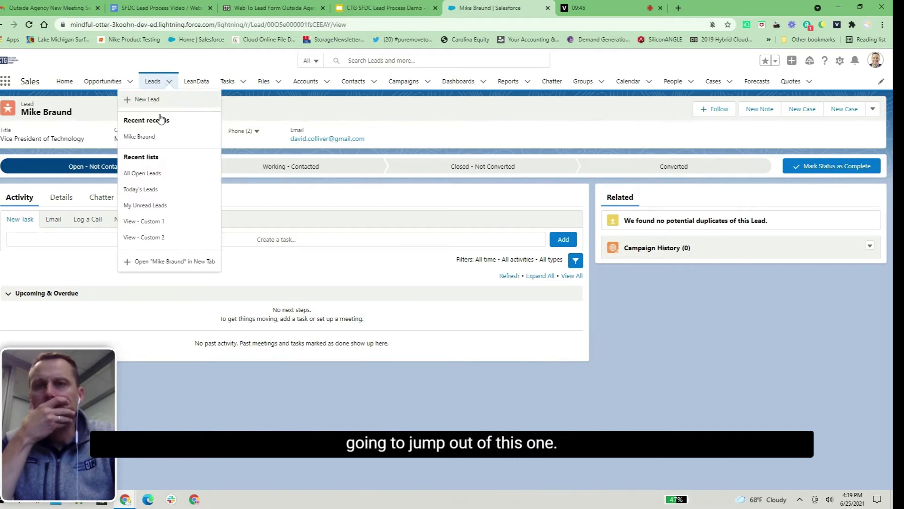
pyautogui.click(139, 173)
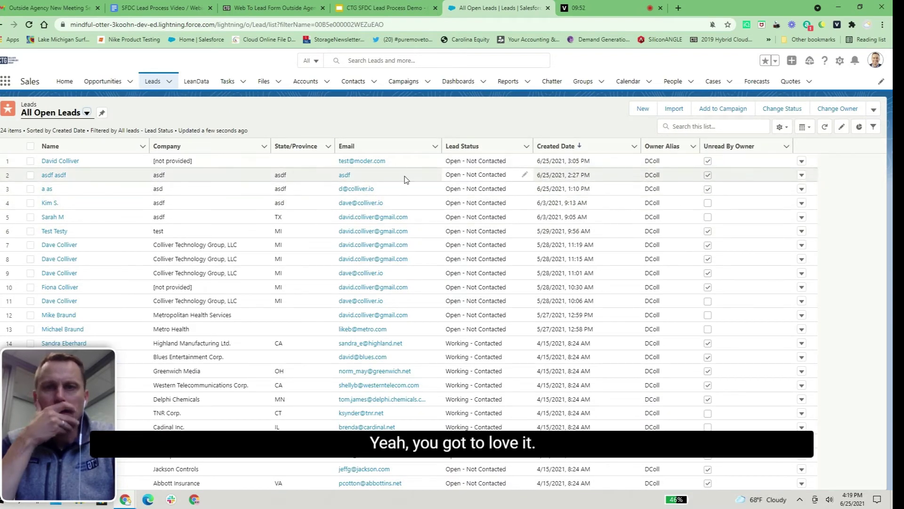
pyautogui.click(71, 161)
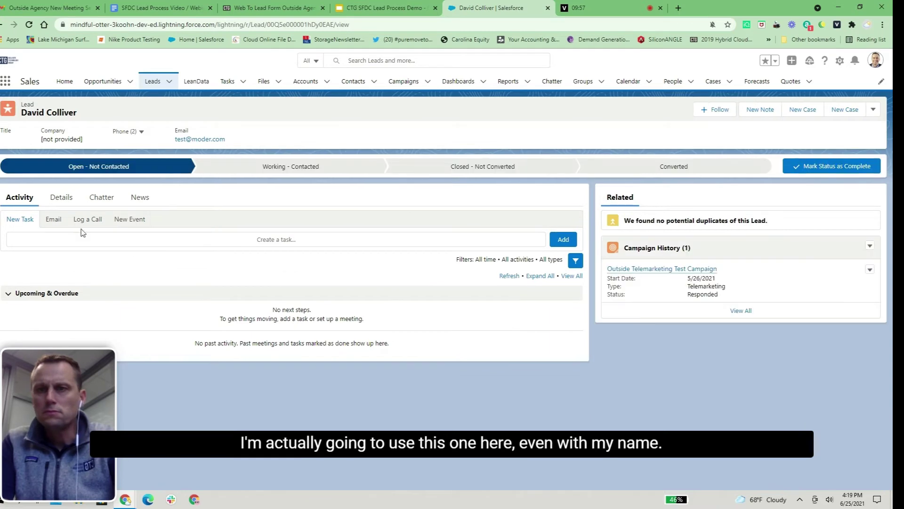
pyautogui.click(59, 202)
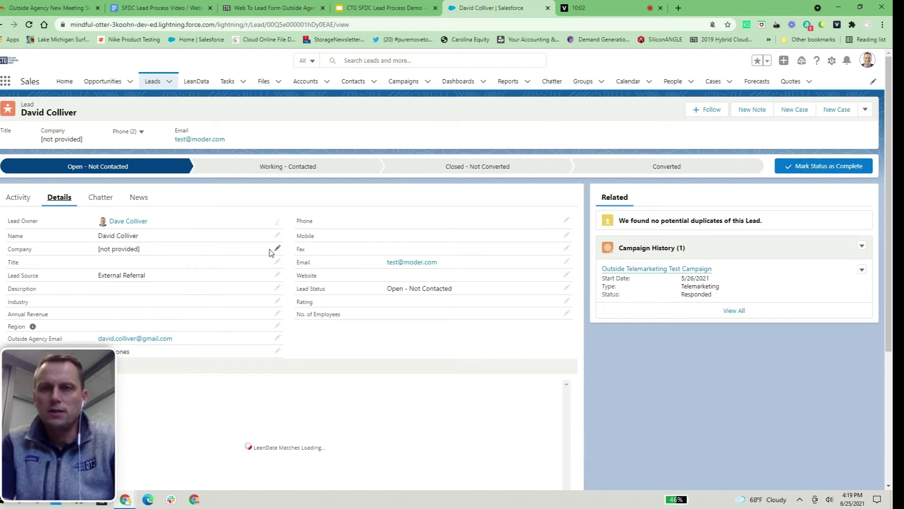
# - Set the lead's company to Metro Health and save the record
pyautogui.doubleClick(135, 255)
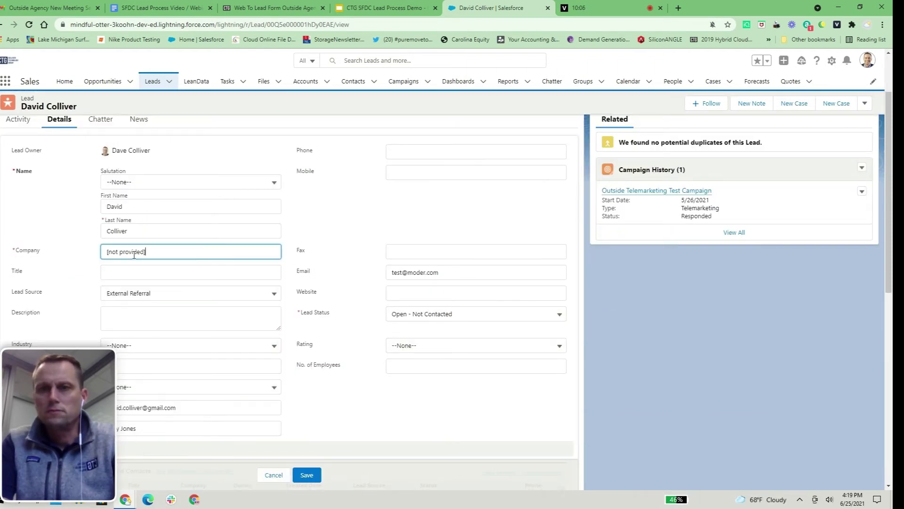
pyautogui.moveTo(150, 255); pyautogui.dragTo(64, 256)
pyautogui.write('Metro')
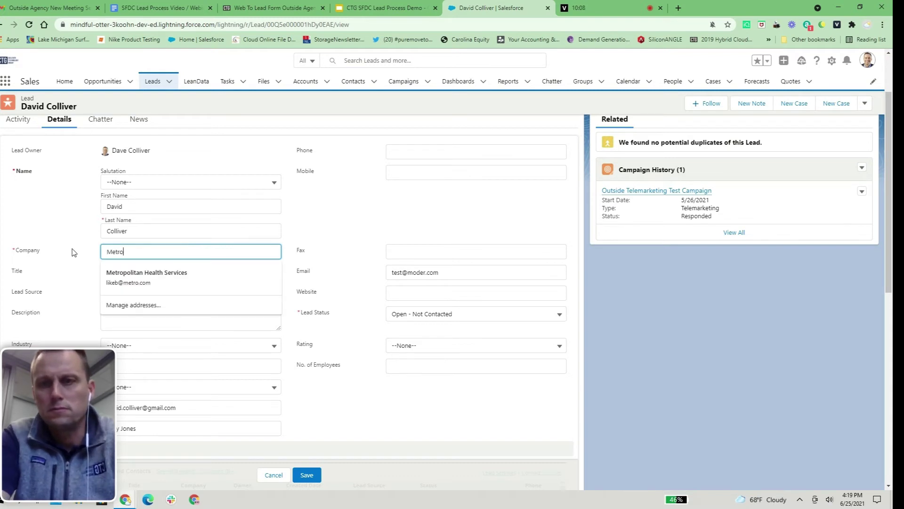
pyautogui.write(' Hea')
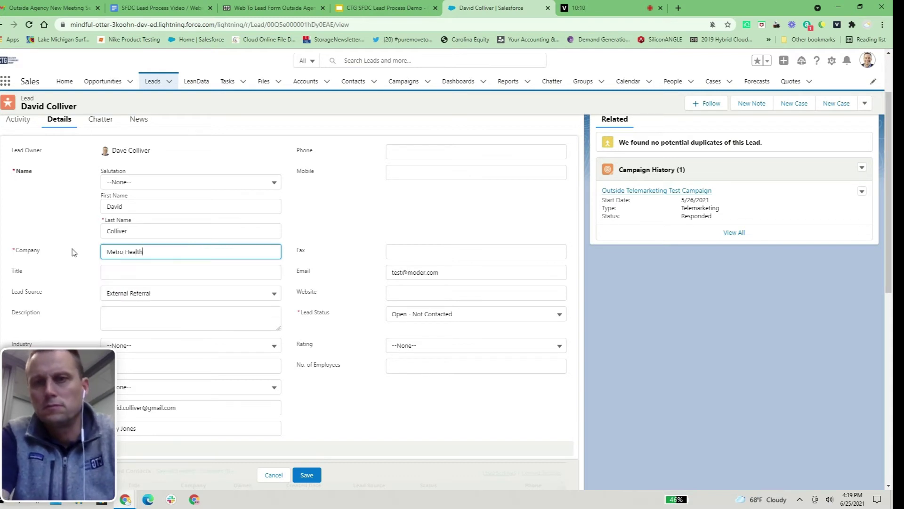
pyautogui.write('lth')
pyautogui.click(310, 469)
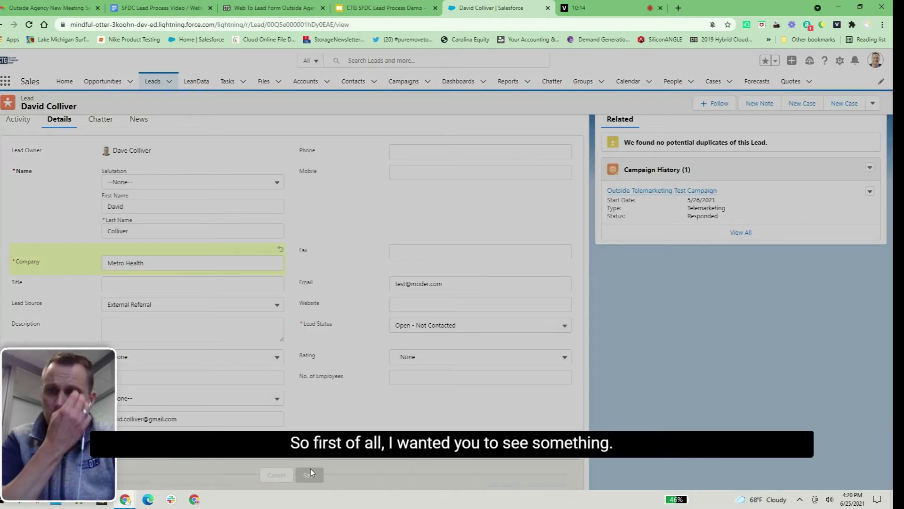
# - Check the lead's full campaign history, then return to the record and review its LeanData duplicates and matched accounts
pyautogui.scroll(2, 530, 384)
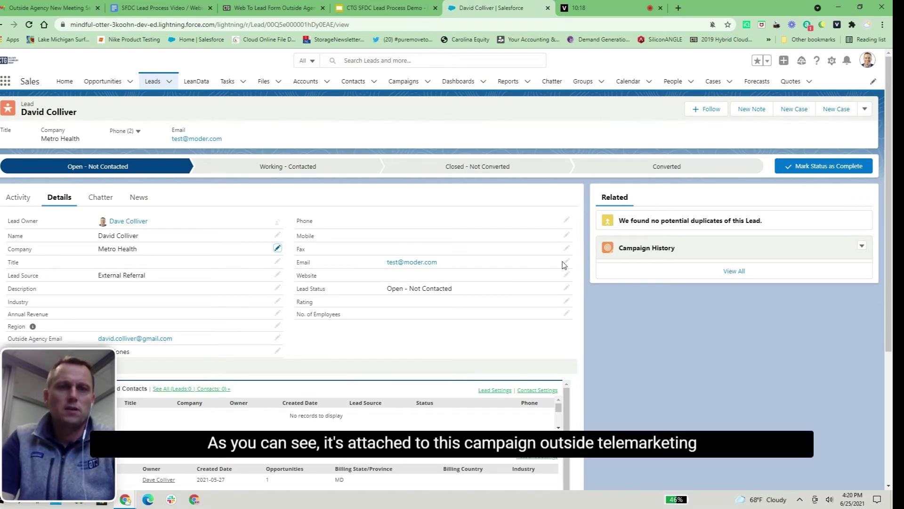
pyautogui.scroll(-1, 518, 292)
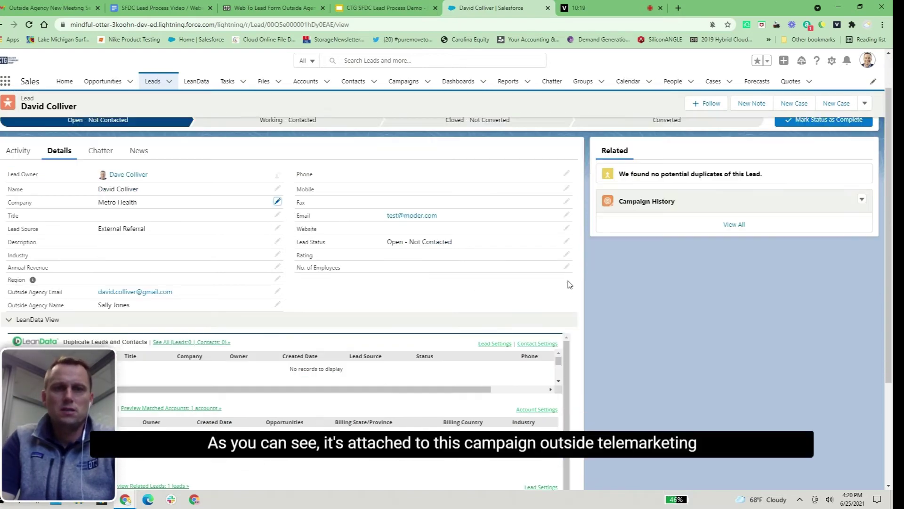
pyautogui.click(727, 225)
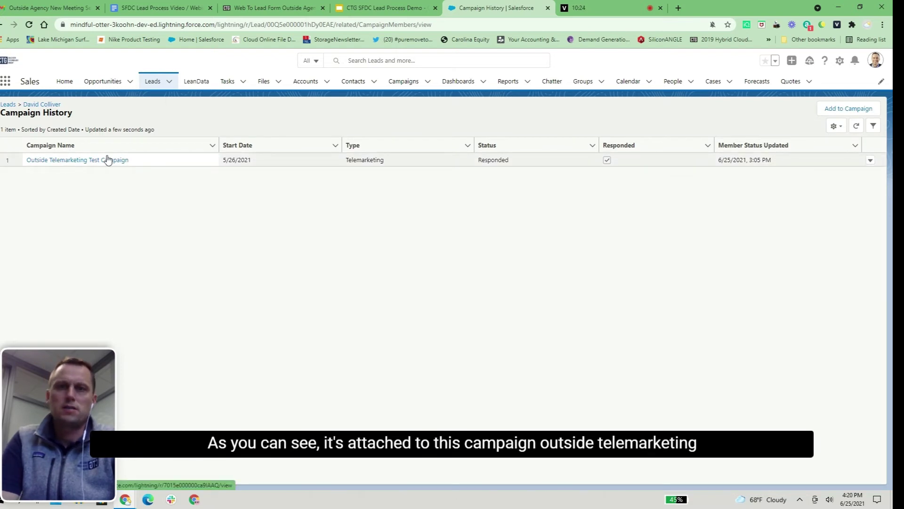
pyautogui.click(198, 144)
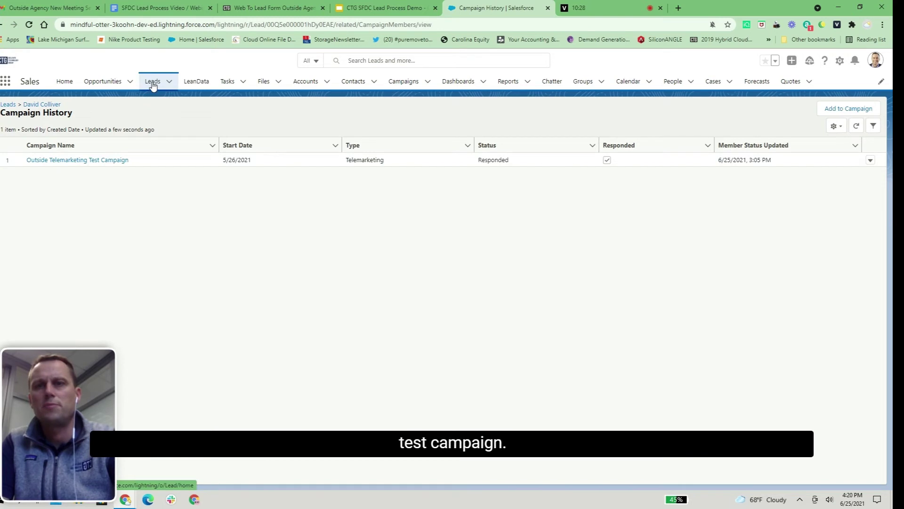
pyautogui.click(4, 26)
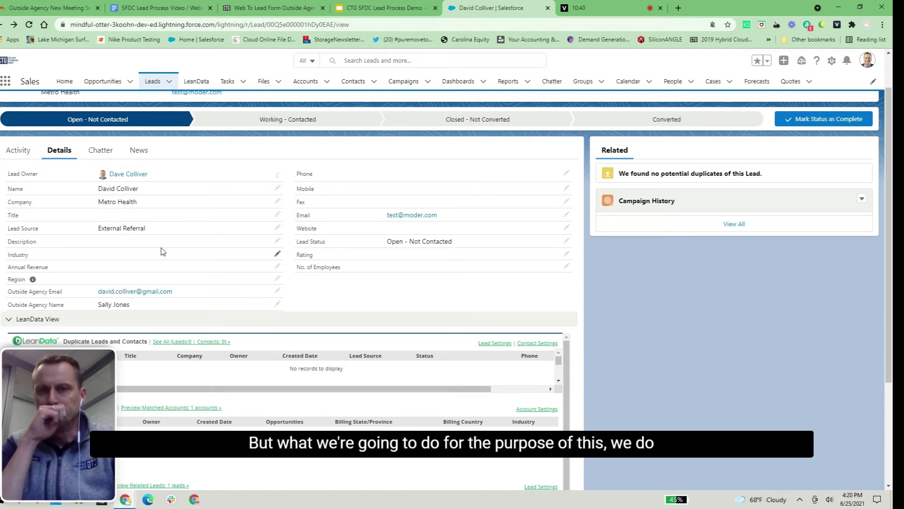
pyautogui.scroll(-2, 163, 252)
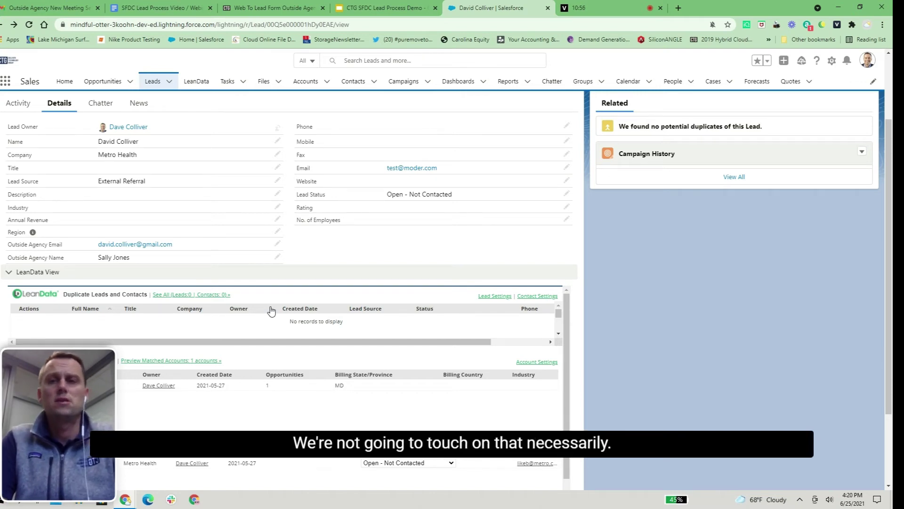
# - Start converting the lead and choose the existing Metro Health account for it
pyautogui.scroll(3, 289, 293)
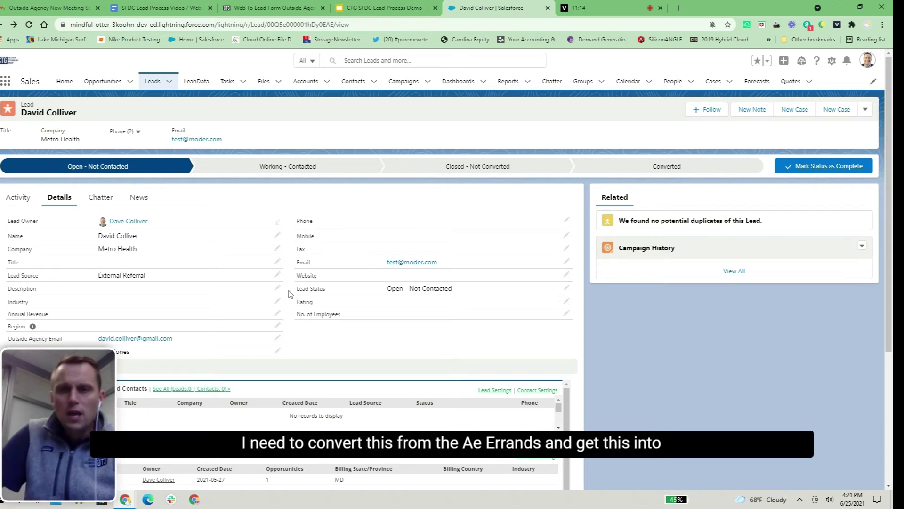
pyautogui.click(677, 166)
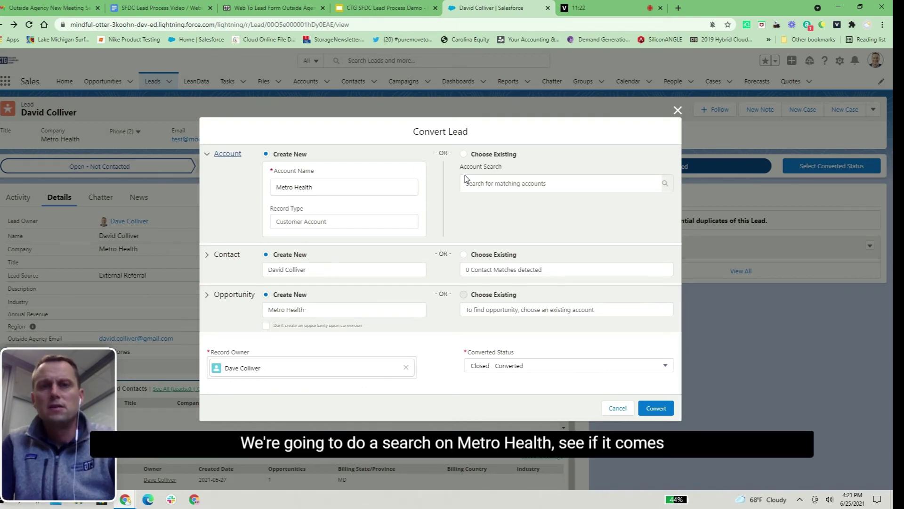
pyautogui.click(464, 155)
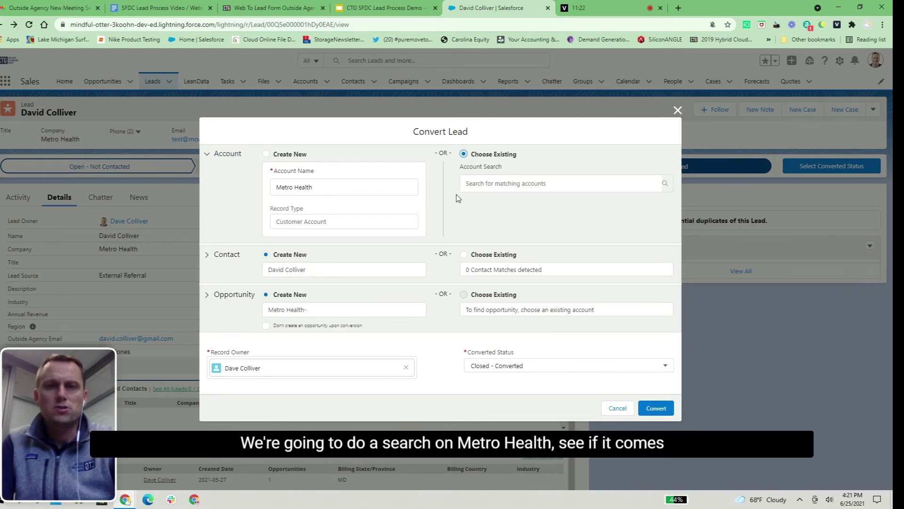
pyautogui.click(485, 188)
pyautogui.click(487, 204)
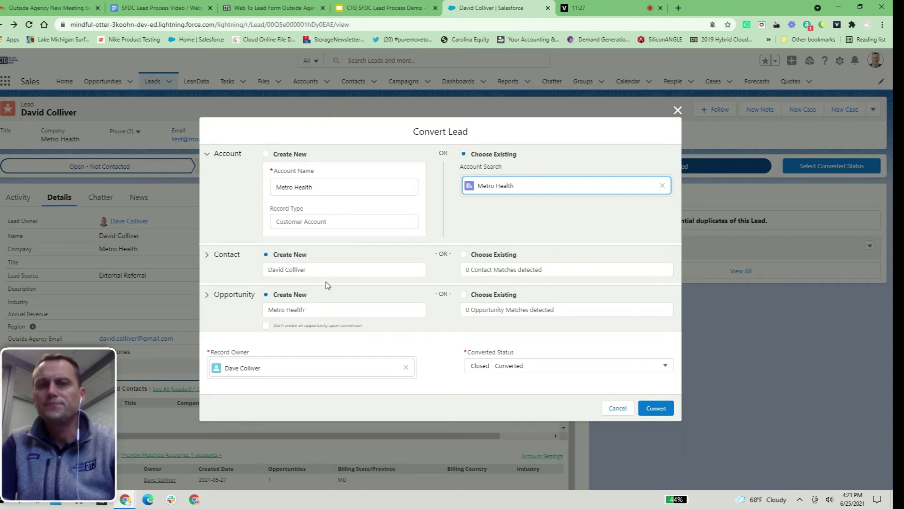
# - Check the naming convention in the process notes and name the new opportunity "Metro Health- TBD - TBD"
pyautogui.click(340, 313)
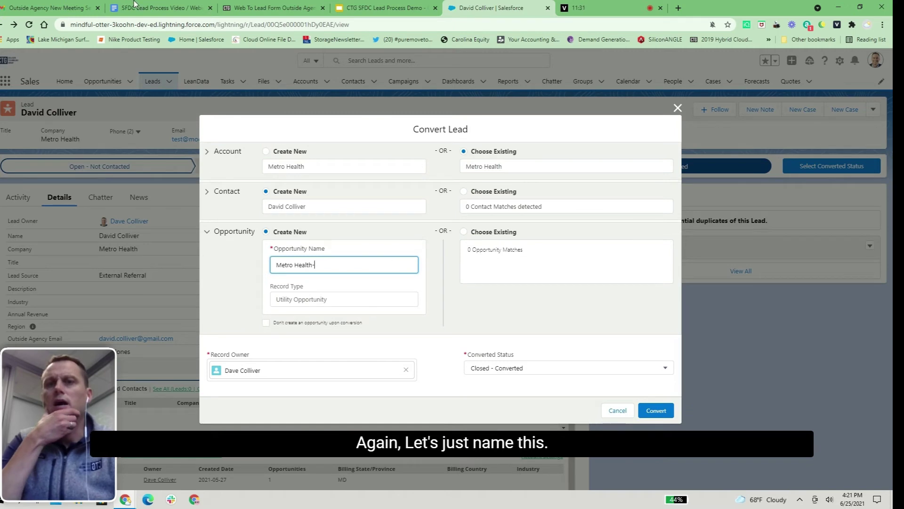
pyautogui.click(49, 12)
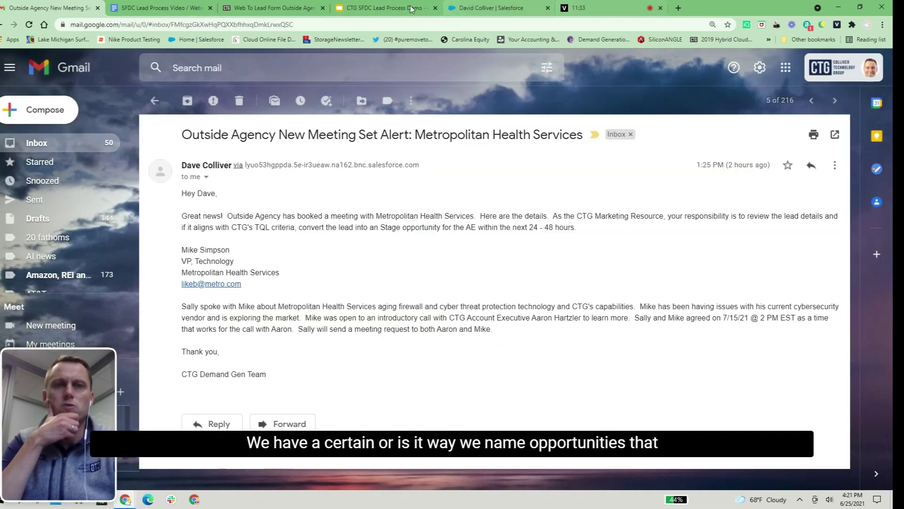
pyautogui.click(273, 8)
pyautogui.click(162, 8)
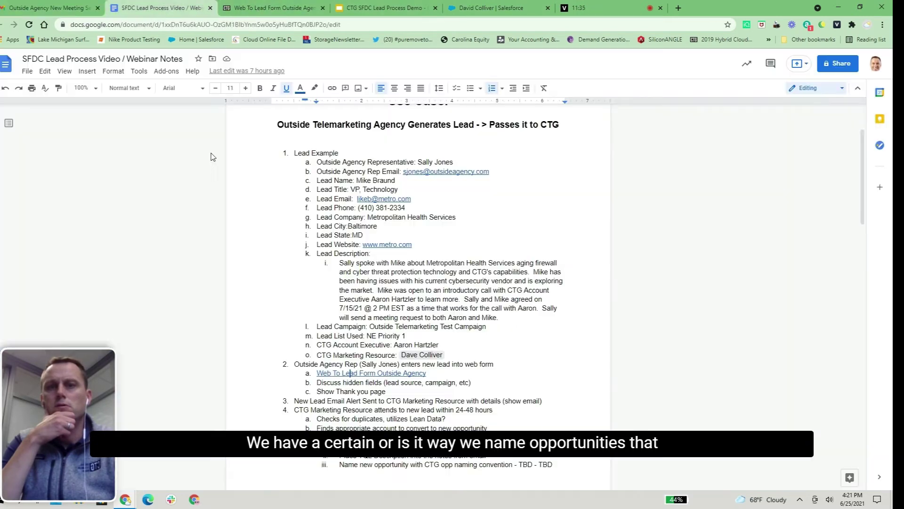
pyautogui.click(480, 8)
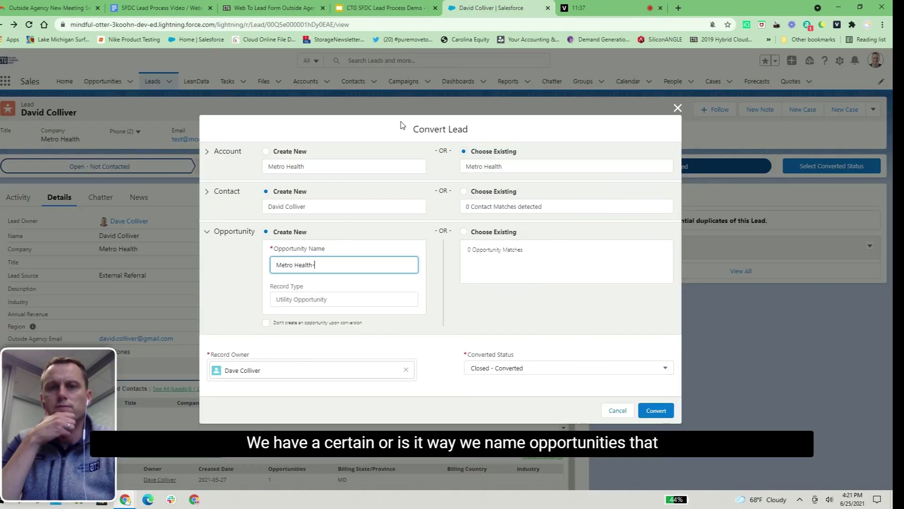
pyautogui.write('T')
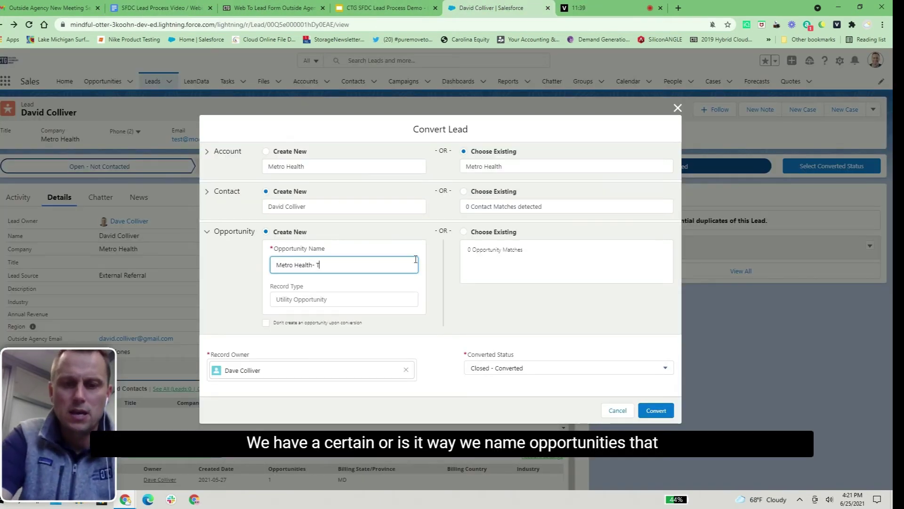
pyautogui.write('BD - TBD')
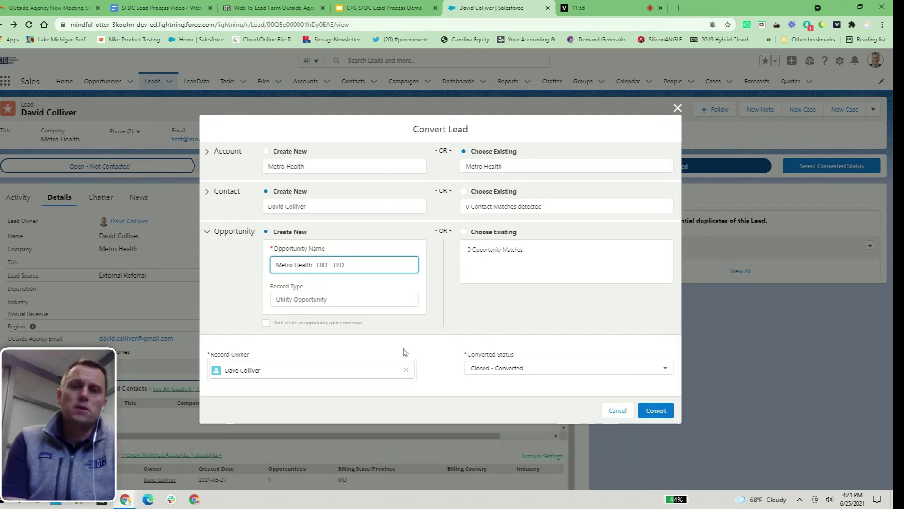
# - Change the conversion's record owner to the account executive named in the process notes
pyautogui.click(406, 370)
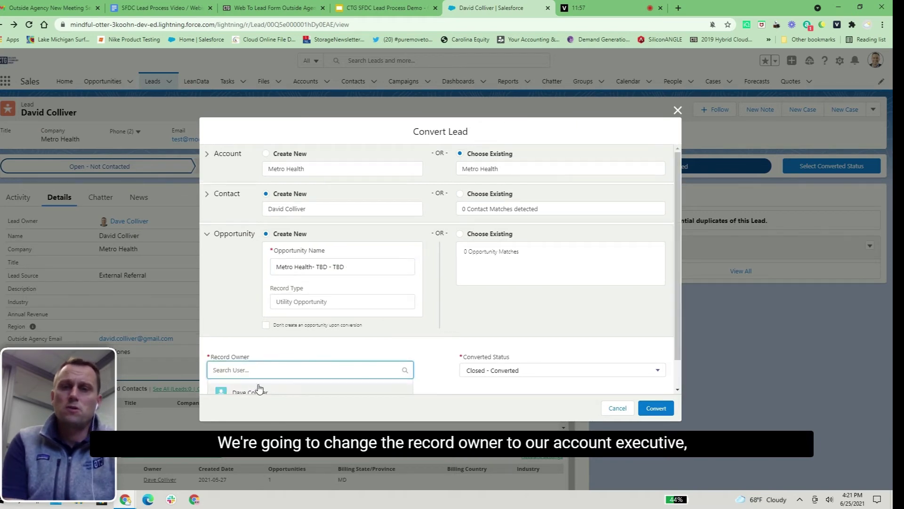
pyautogui.click(248, 380)
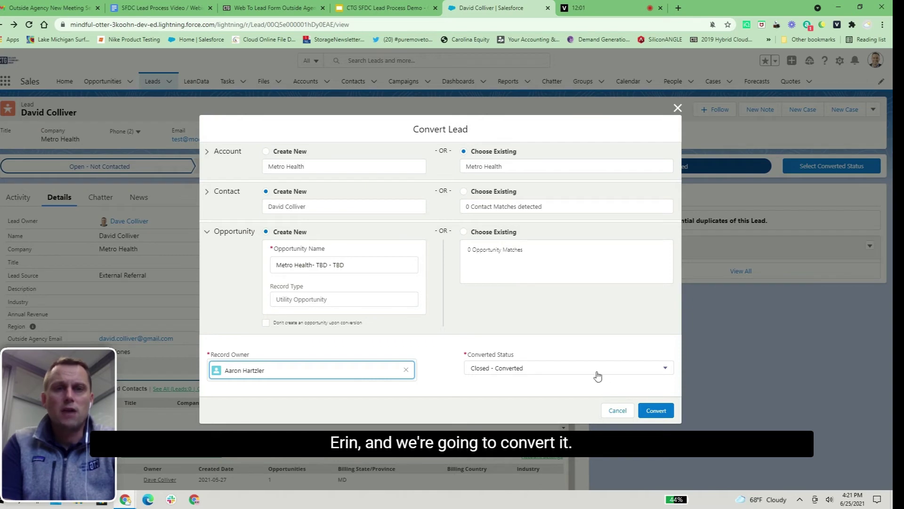
# - Complete the lead conversion and open the details of the new Metro Health opportunity
pyautogui.click(662, 409)
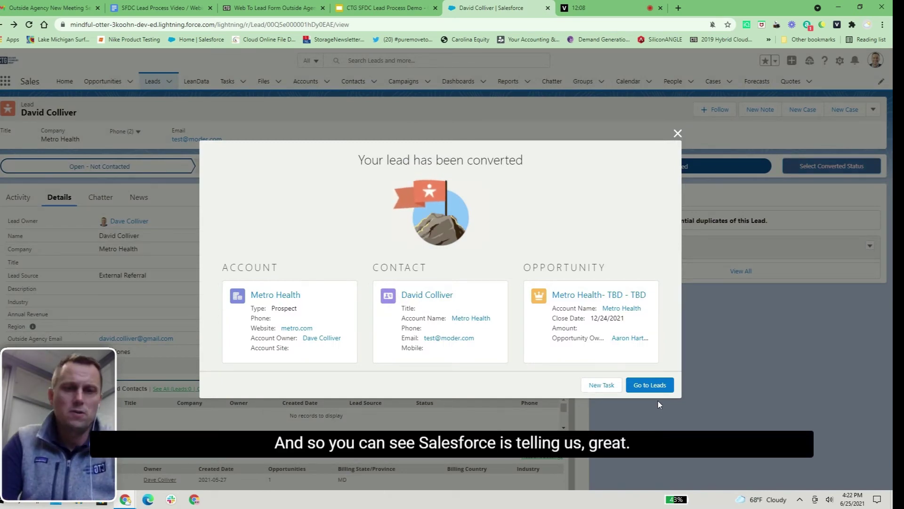
pyautogui.click(613, 296)
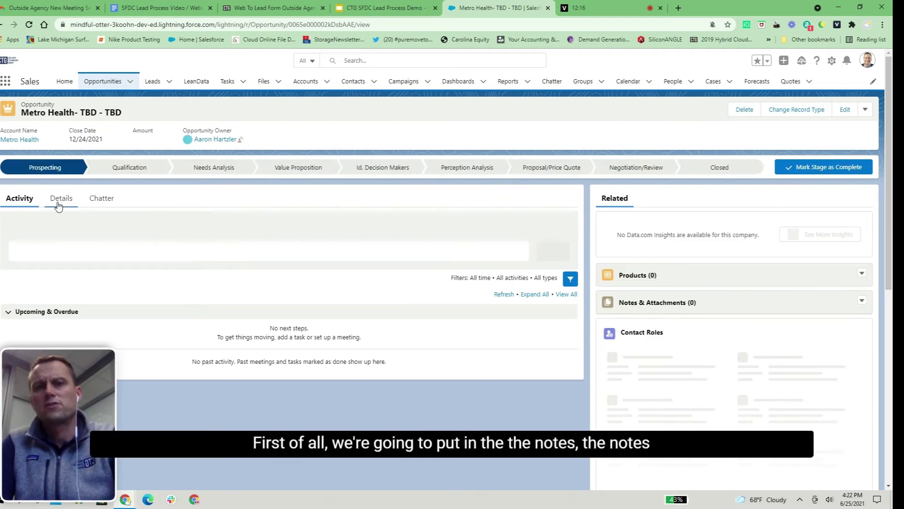
pyautogui.click(59, 206)
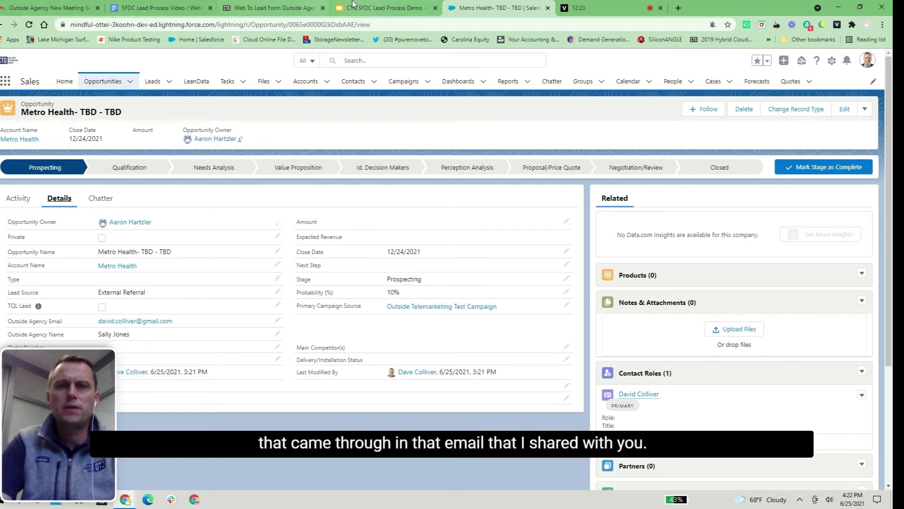
# - Switch to Gmail and copy the paragraph of call notes from the Metropolitan Health Services meeting alert
pyautogui.hotkey('ctrl', '1')
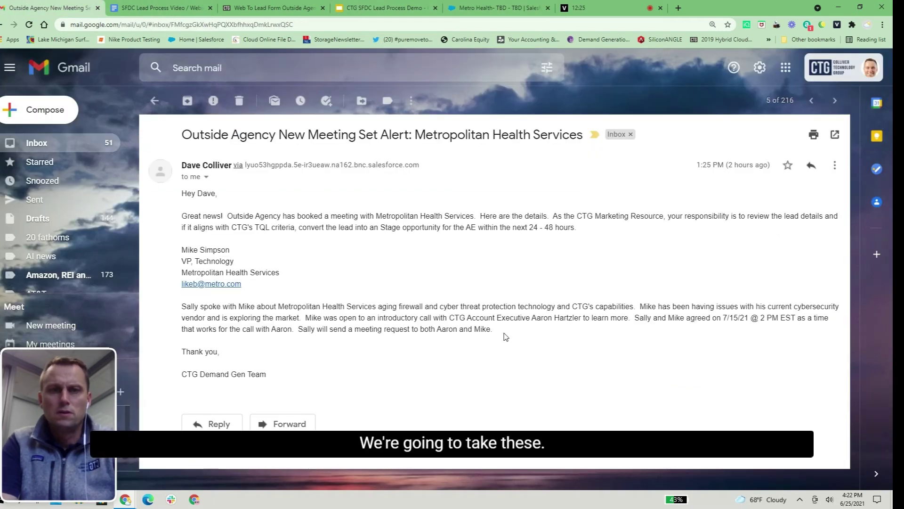
pyautogui.moveTo(497, 331); pyautogui.dragTo(185, 306)
pyautogui.hotkey('ctrl', 'c')
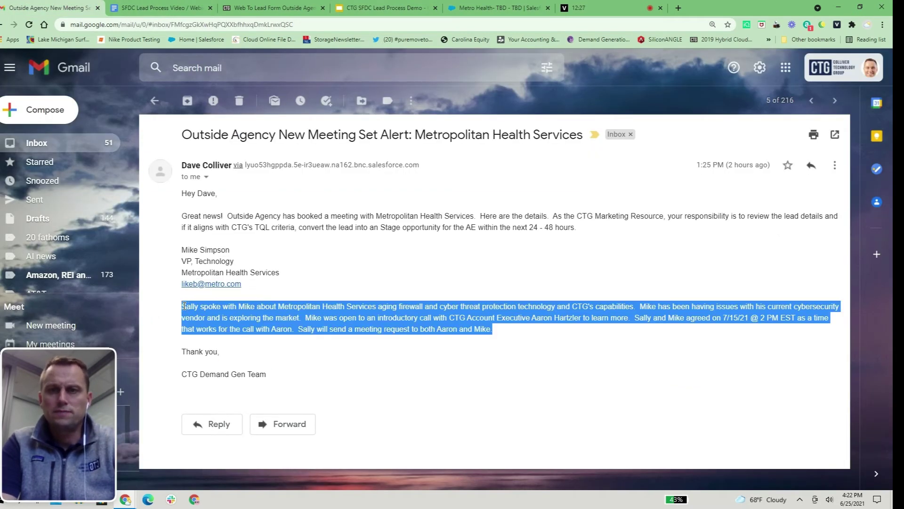
pyautogui.rightClick(217, 310)
pyautogui.click(238, 319)
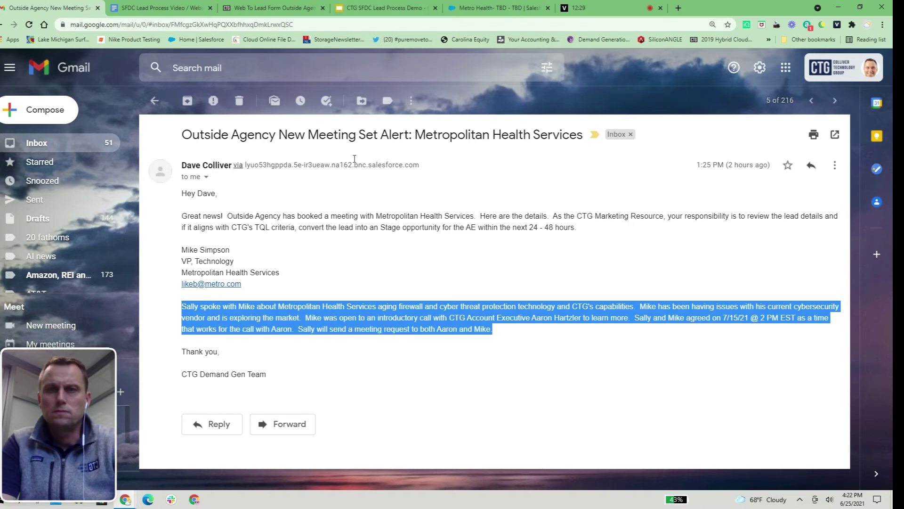
# - Back in Salesforce, paste the notes as plain text into the opportunity's last description field and mark it as a TQL Lead
pyautogui.click(455, 8)
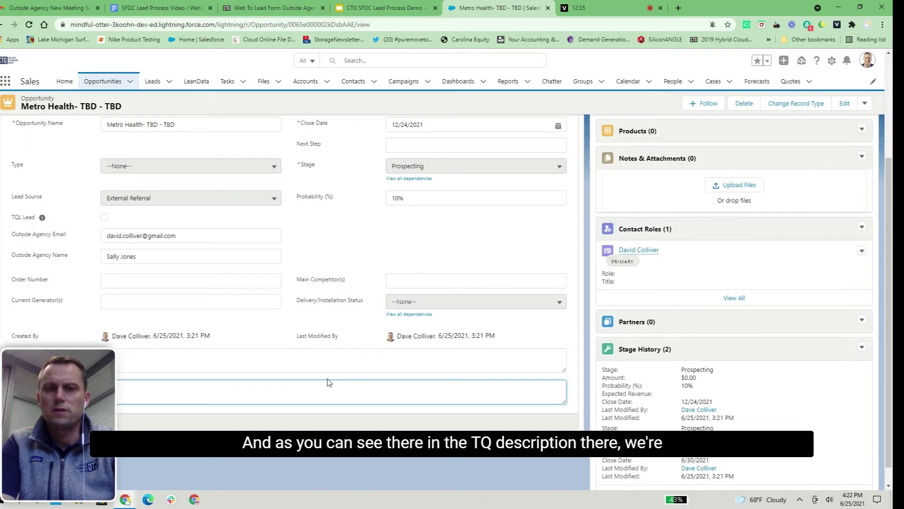
pyautogui.rightClick(119, 394)
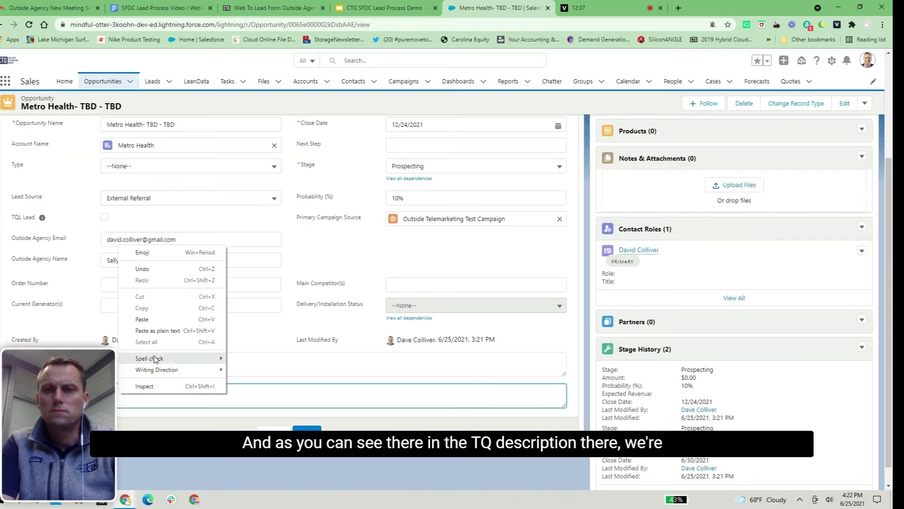
pyautogui.click(160, 330)
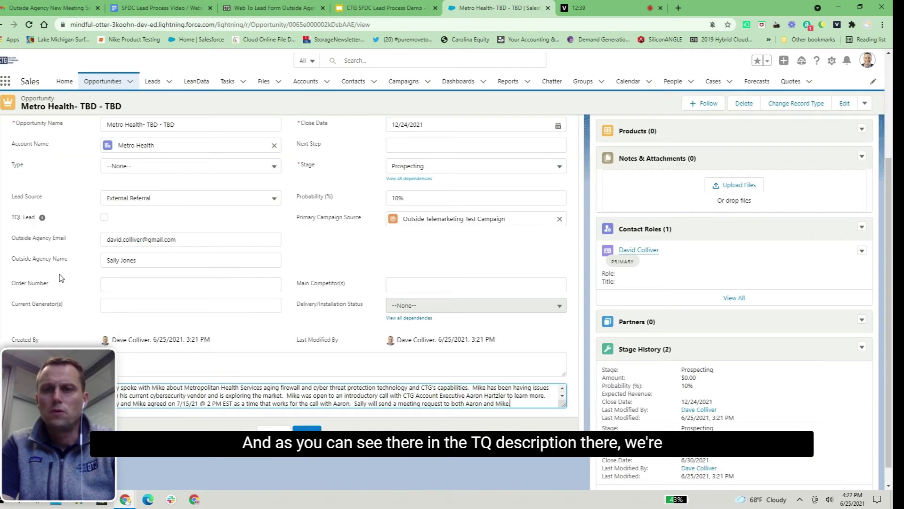
pyautogui.click(104, 217)
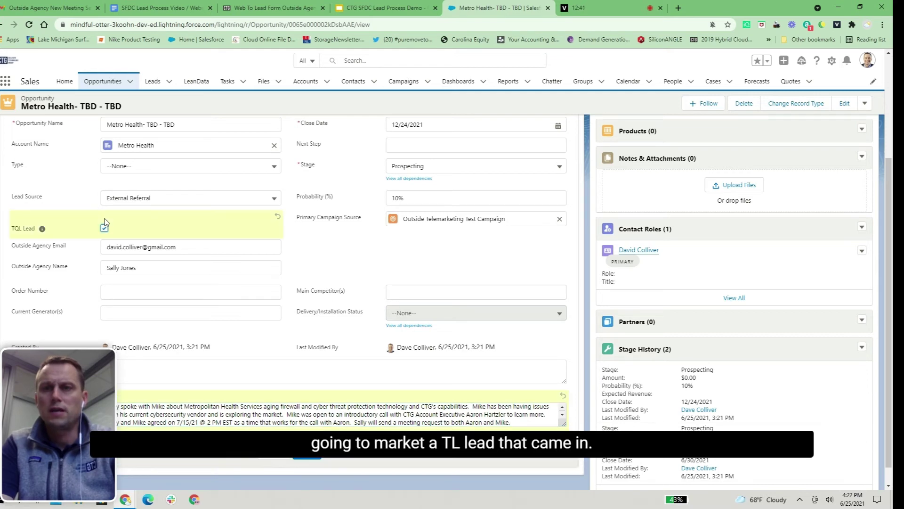
# - Set the opportunity's Next Step to "Meeting set for 7/15/21", adapting an earlier meeting entry
pyautogui.scroll(3, 337, 206)
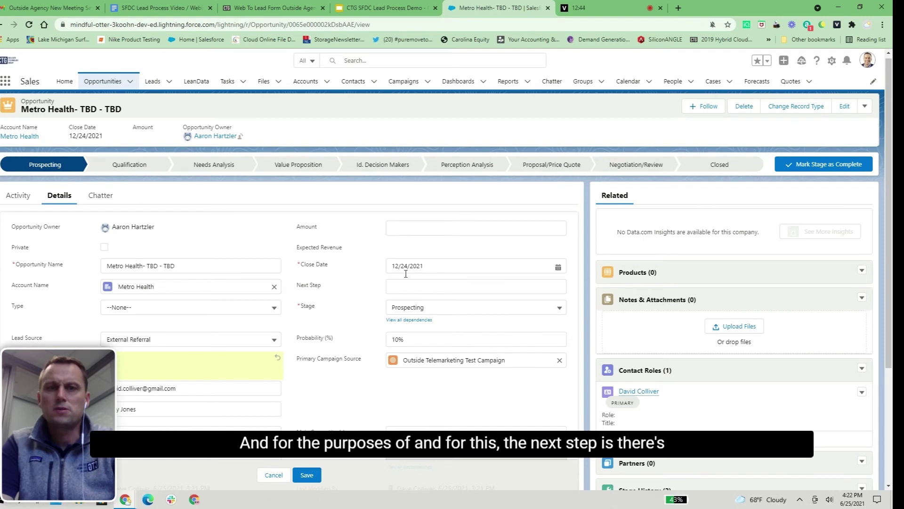
pyautogui.click(406, 284)
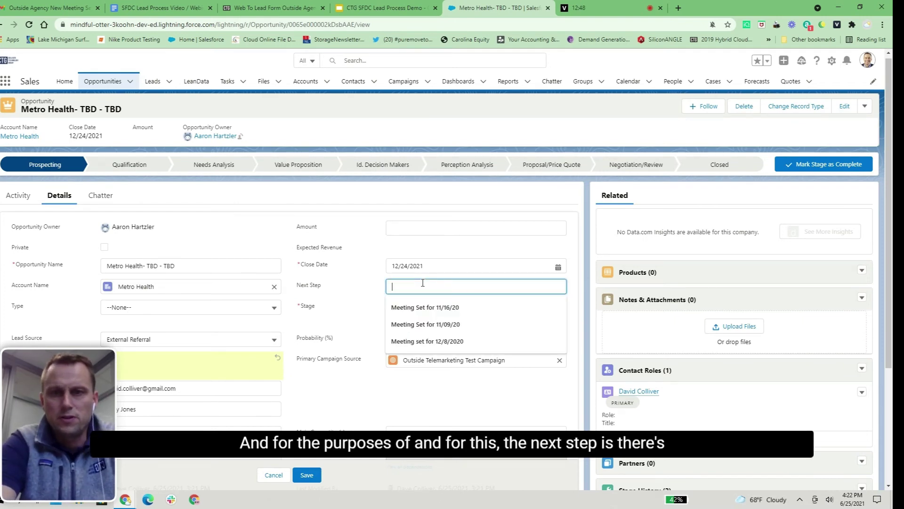
pyautogui.click(415, 342)
pyautogui.click(414, 343)
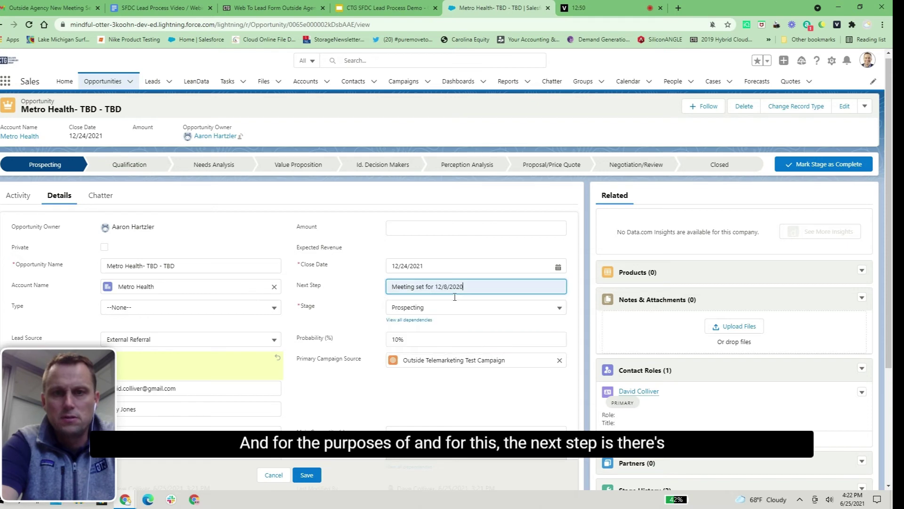
pyautogui.press('BackSpace')
pyautogui.press('BackSpace')
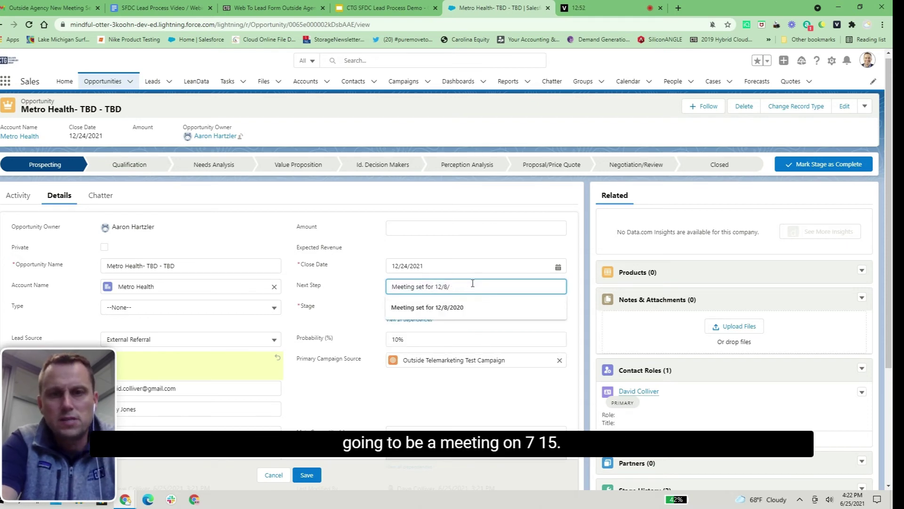
pyautogui.press('BackSpace')
pyautogui.press('BackSpace')
pyautogui.press('BackSpace')
pyautogui.press('BackSpace')
pyautogui.press('BackSpace')
pyautogui.write('7/')
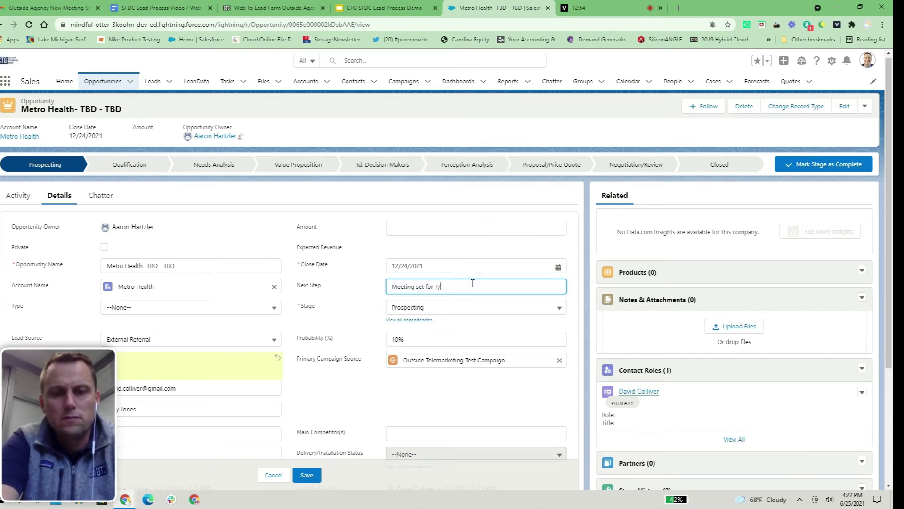
pyautogui.write('15/21')
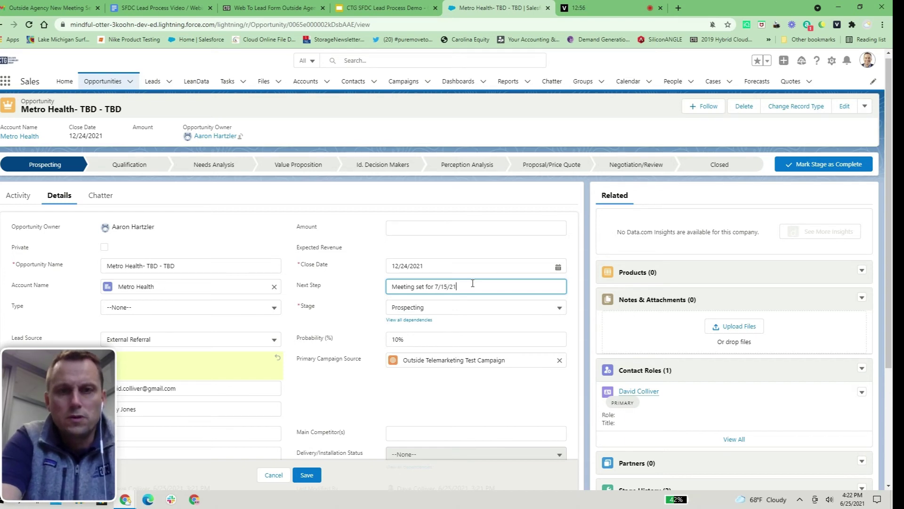
# - Set the opportunity's Amount to 250000 and save the record
pyautogui.click(405, 227)
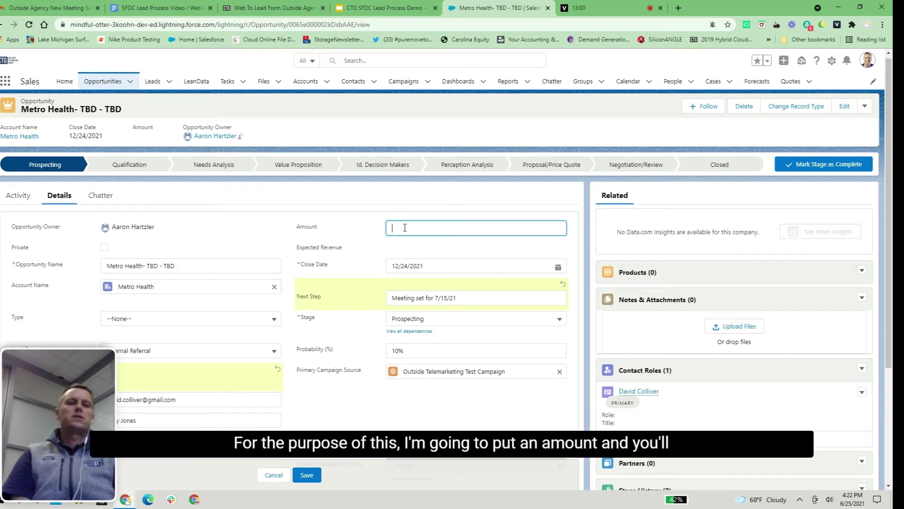
pyautogui.write('25')
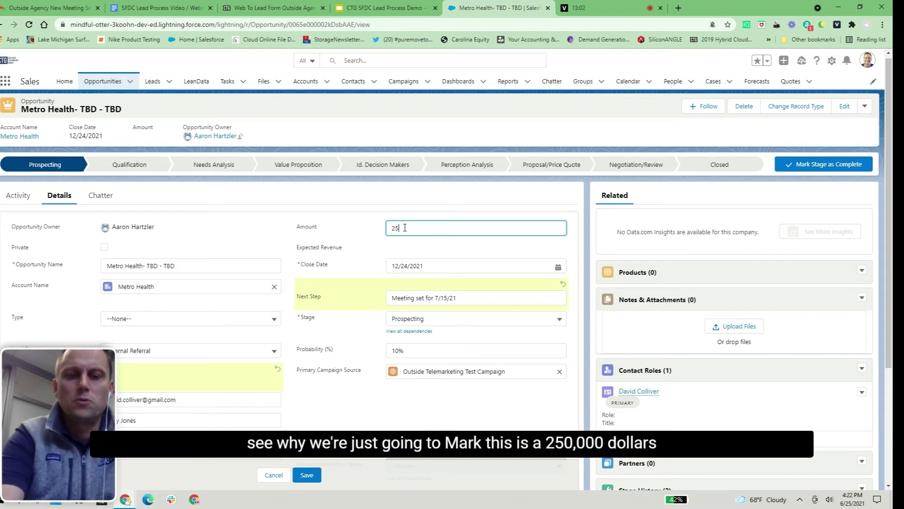
pyautogui.write('0000')
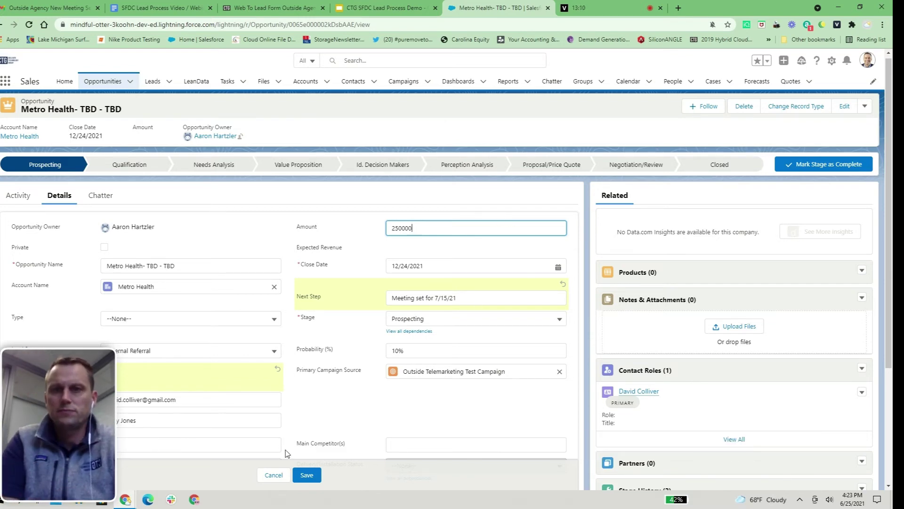
pyautogui.click(306, 475)
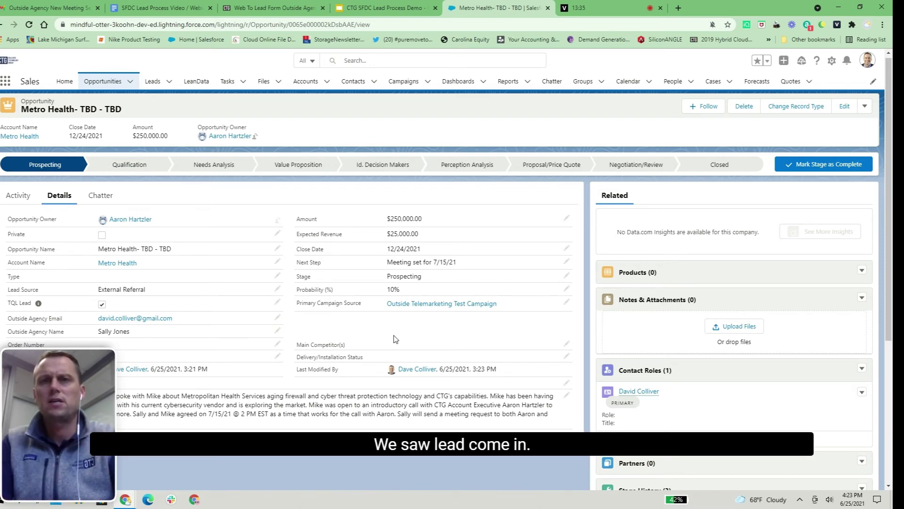
# - Return to the Gmail inbox and review the "New Opportunity Alert: Metro Health" email
pyautogui.click(47, 7)
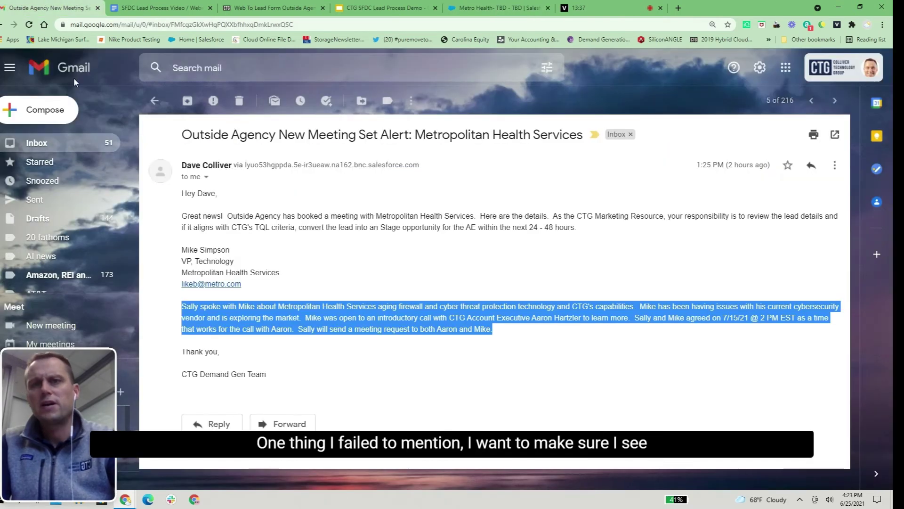
pyautogui.click(84, 144)
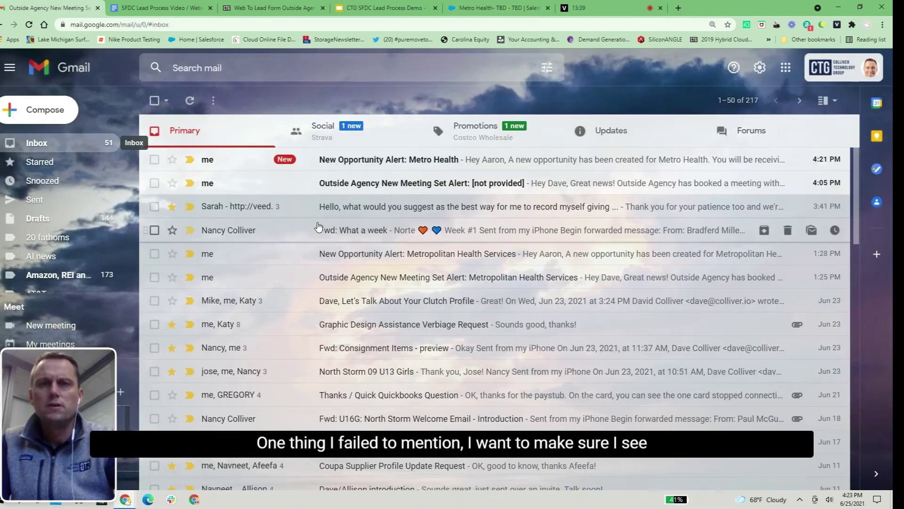
pyautogui.click(482, 173)
pyautogui.click(313, 272)
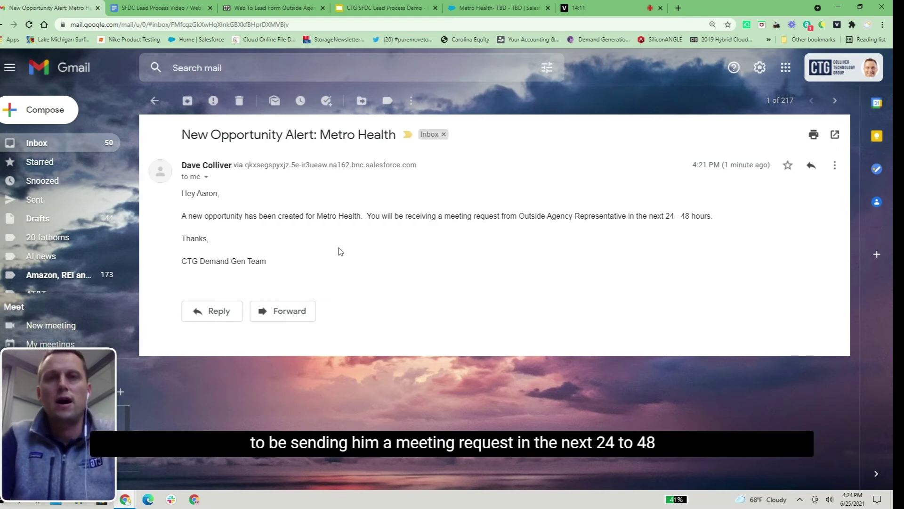
# - Switch to Salesforce and close the Metro Health opportunity with the stage Closed Won
pyautogui.click(483, 9)
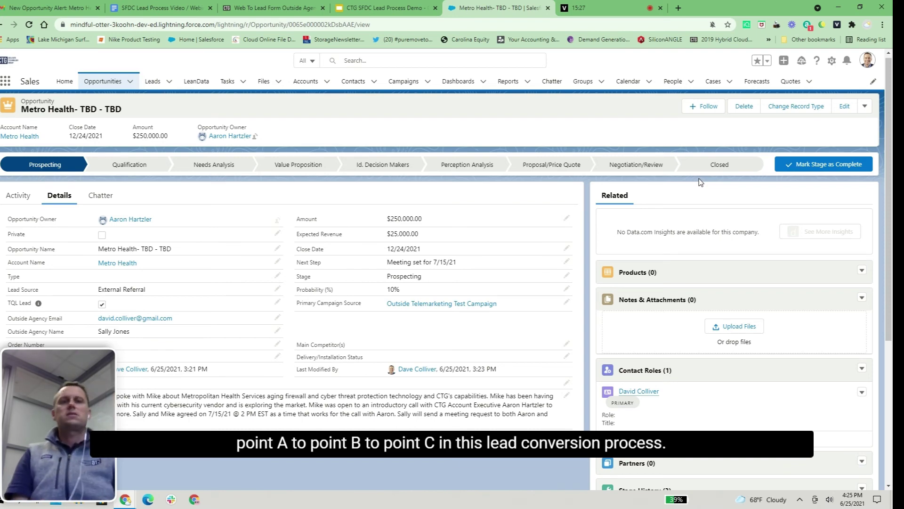
pyautogui.click(709, 163)
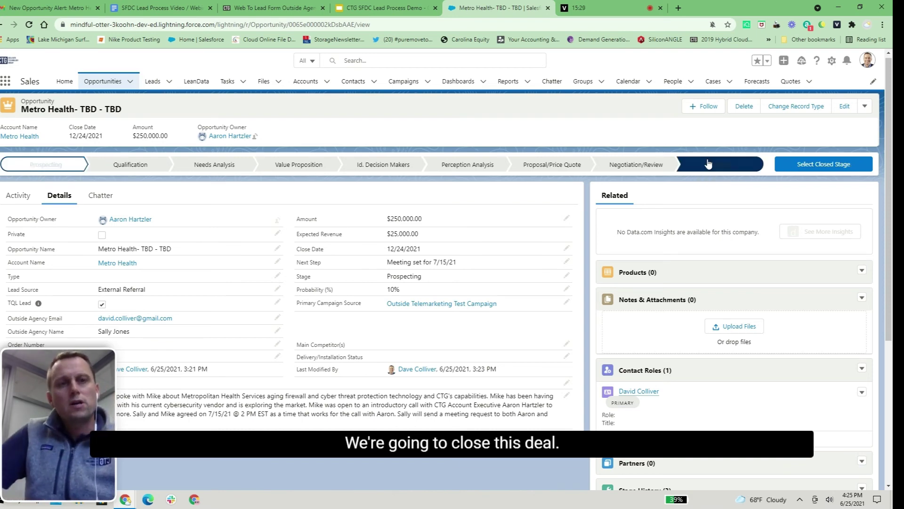
pyautogui.click(805, 164)
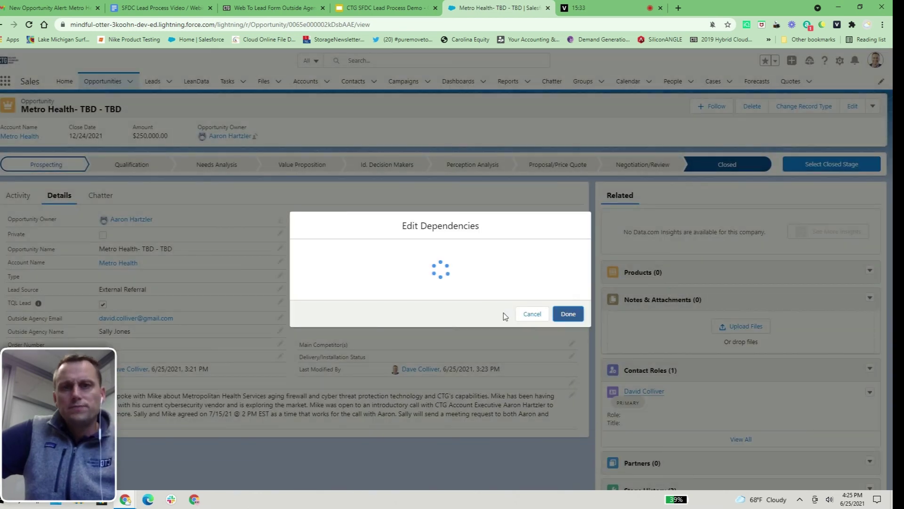
pyautogui.click(570, 321)
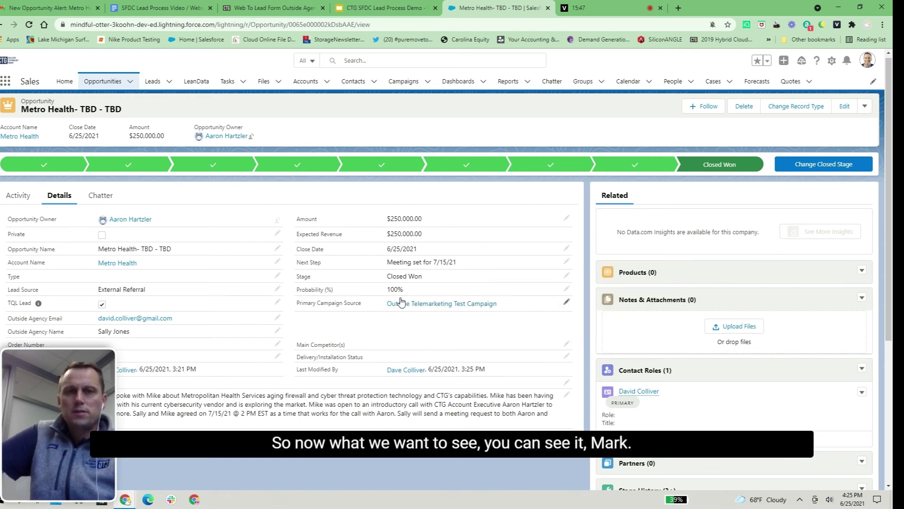
# - Open the opportunity's primary campaign and review the full list of opportunities linked to it
pyautogui.click(457, 296)
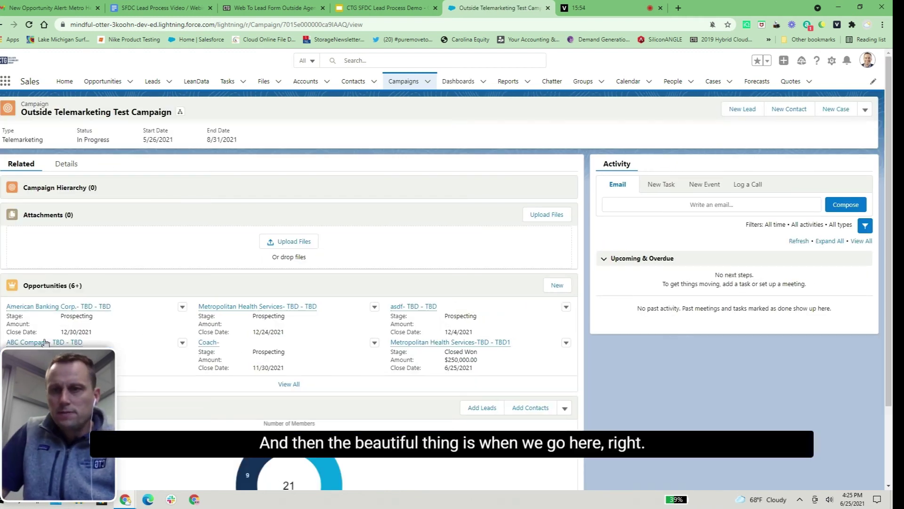
pyautogui.click(296, 384)
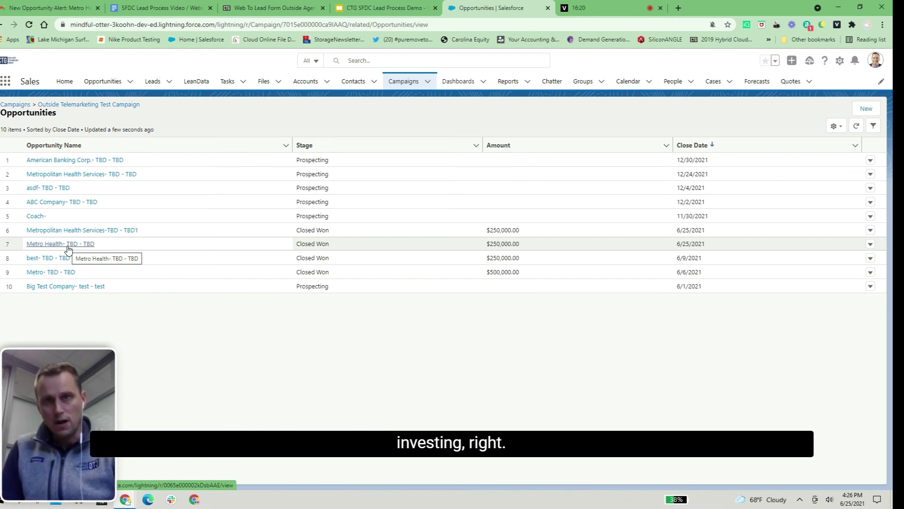
# - Switch to the CTG SFDC Lead Process Demo slides, present from the DEMO slide and advance to Resources
pyautogui.click(360, 9)
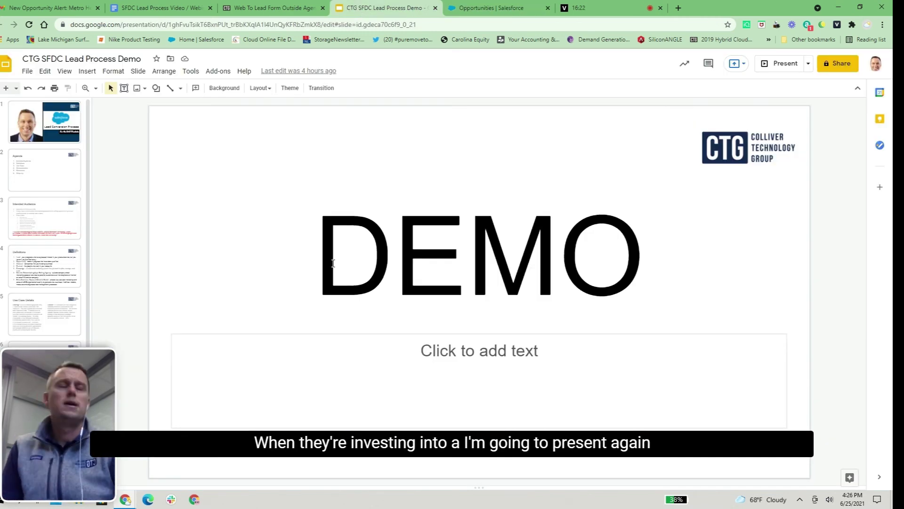
pyautogui.click(772, 69)
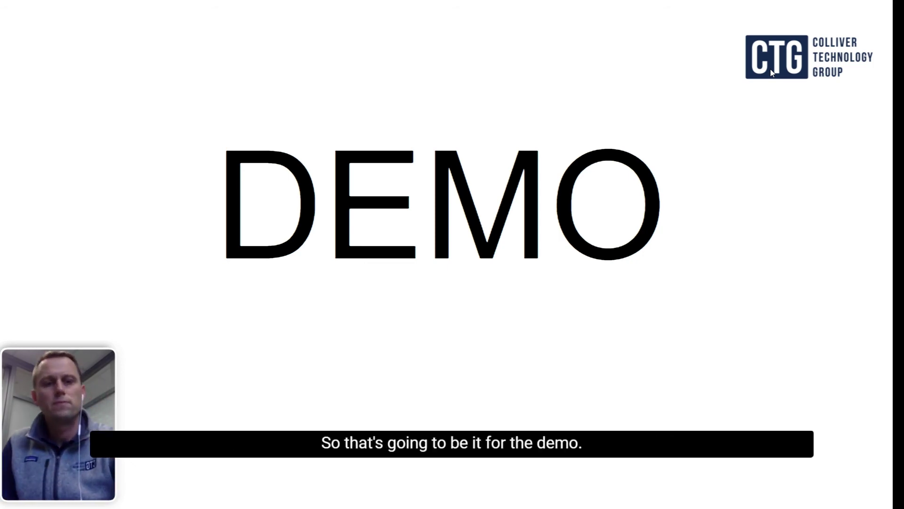
pyautogui.press('Right')
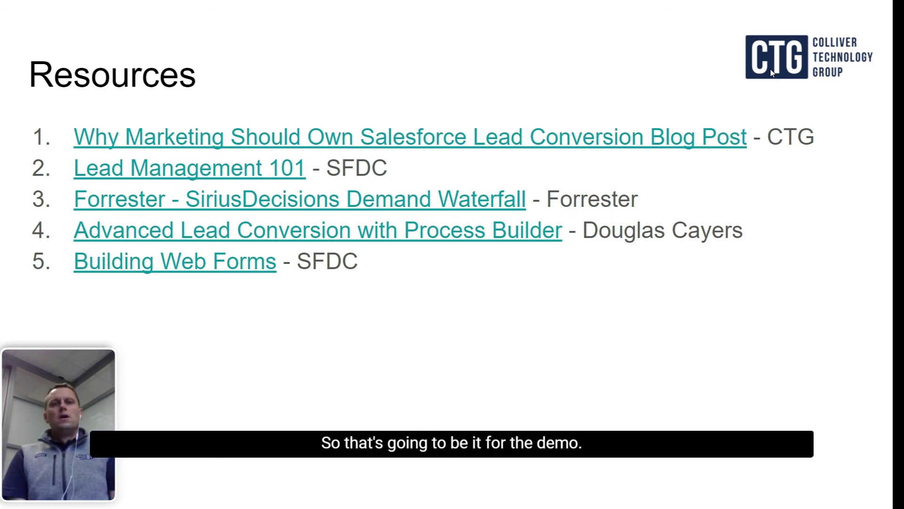